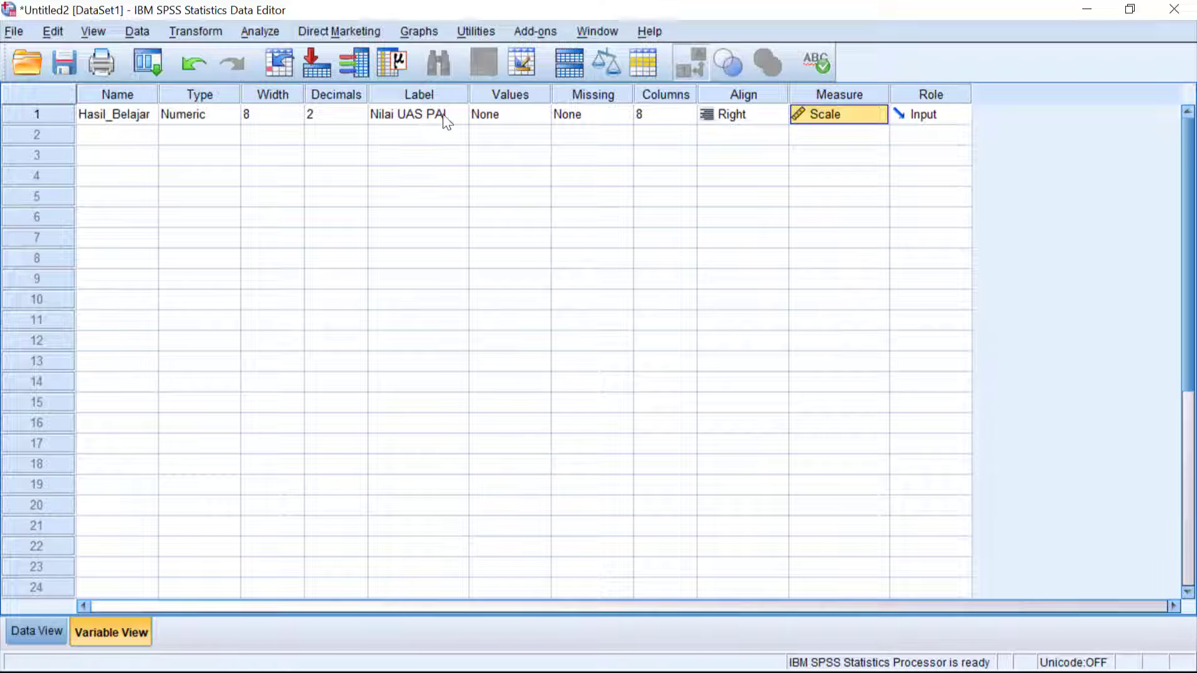
Confirm Scale as the measurement level of the Hasil_Belajar variable and display the data values.
{"action": "left_click", "coordinate": [843, 114]}
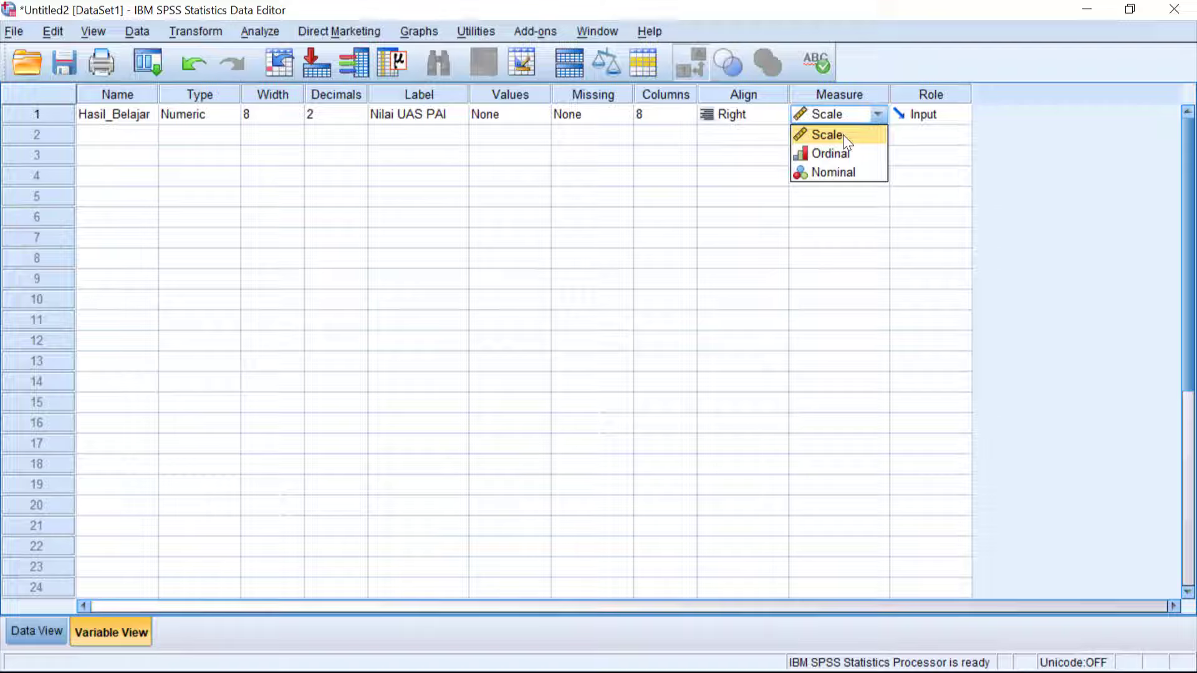
{"action": "left_click", "coordinate": [836, 118]}
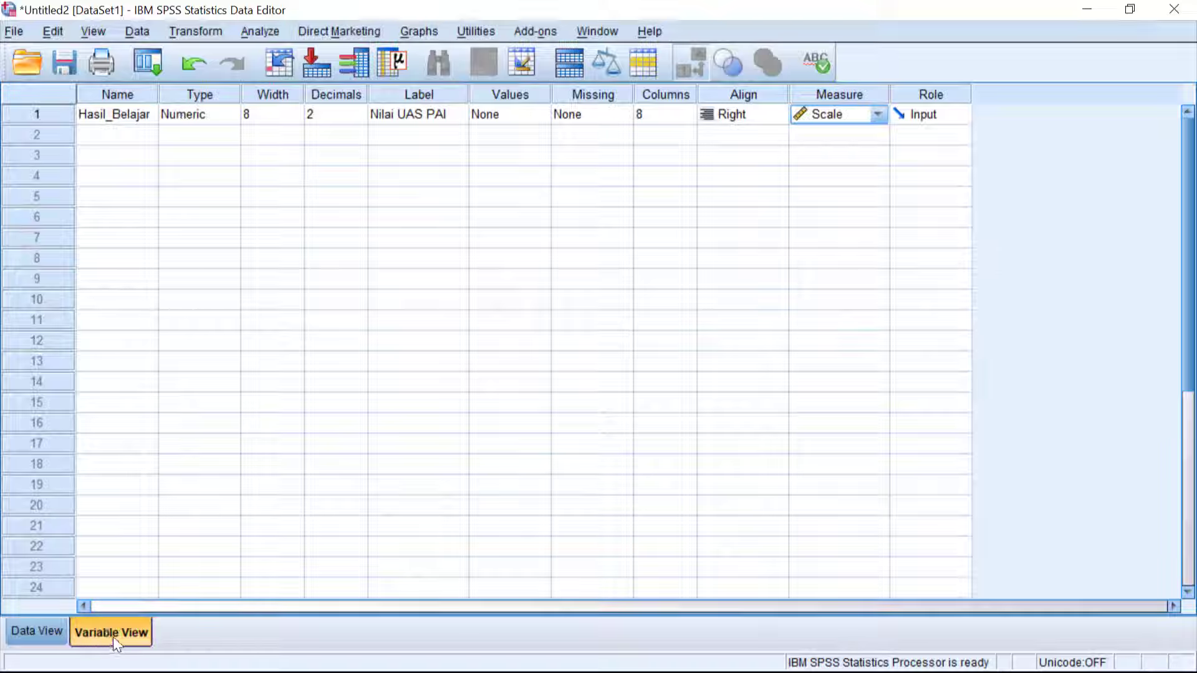
{"action": "left_click", "coordinate": [42, 631]}
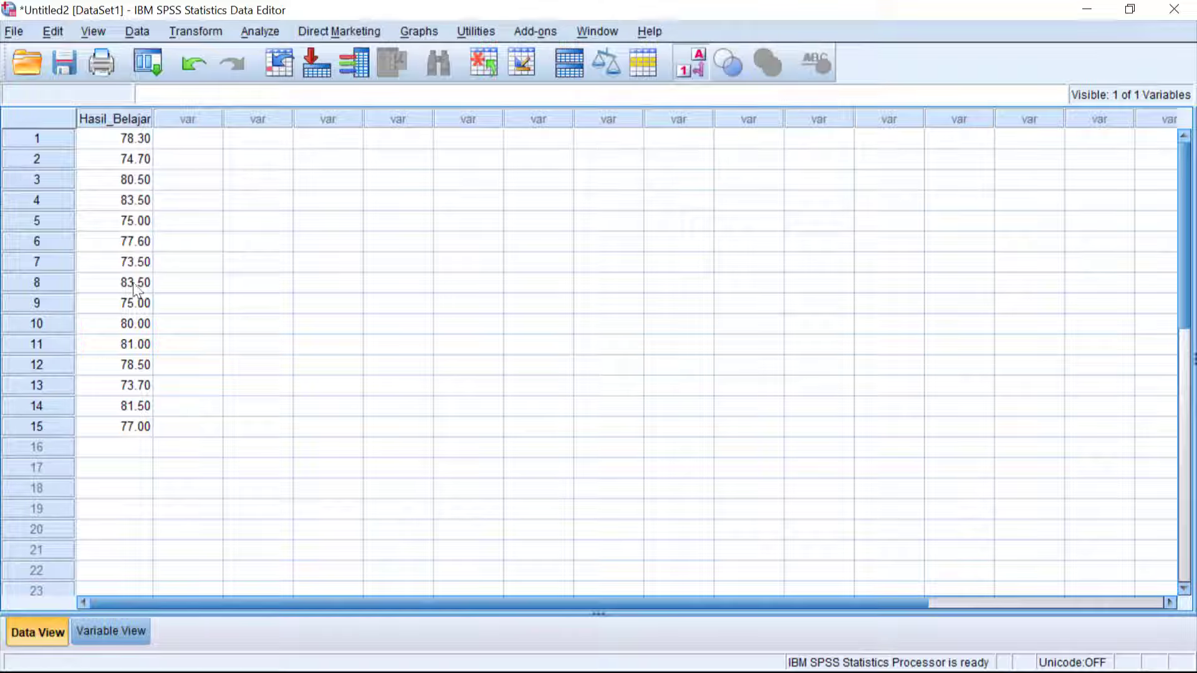
Start an Explore analysis with Nilai UAS PAI as the dependent variable.
{"action": "left_click", "coordinate": [256, 33]}
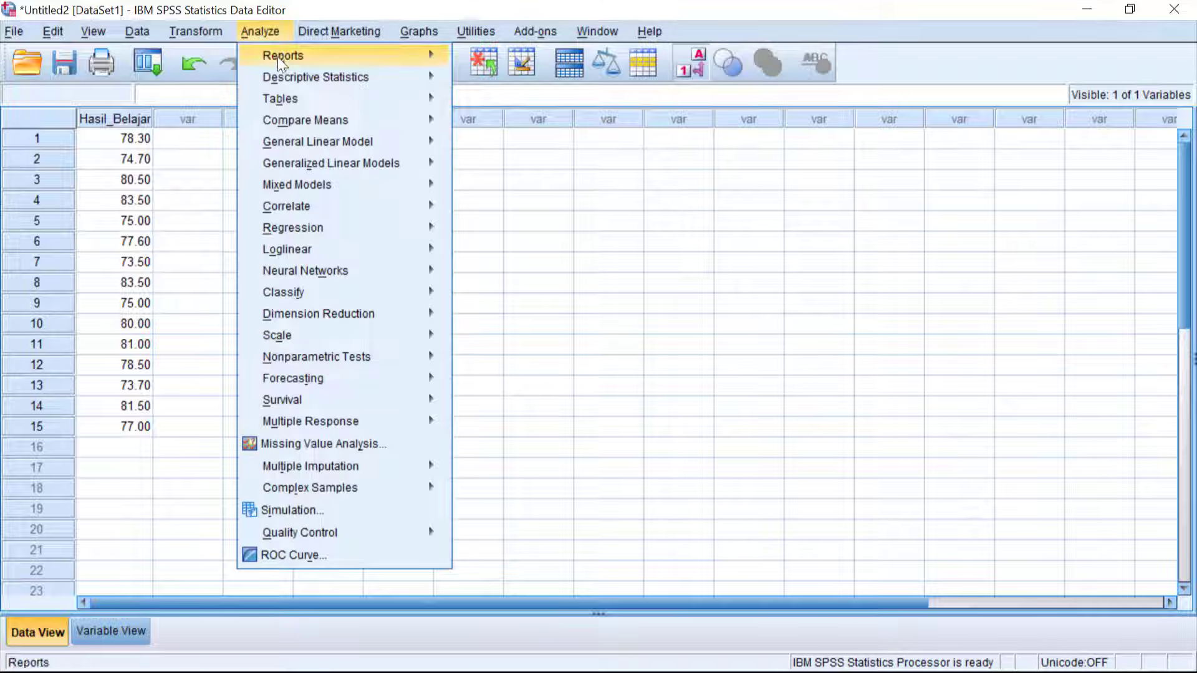
{"action": "mouse_move", "coordinate": [295, 81]}
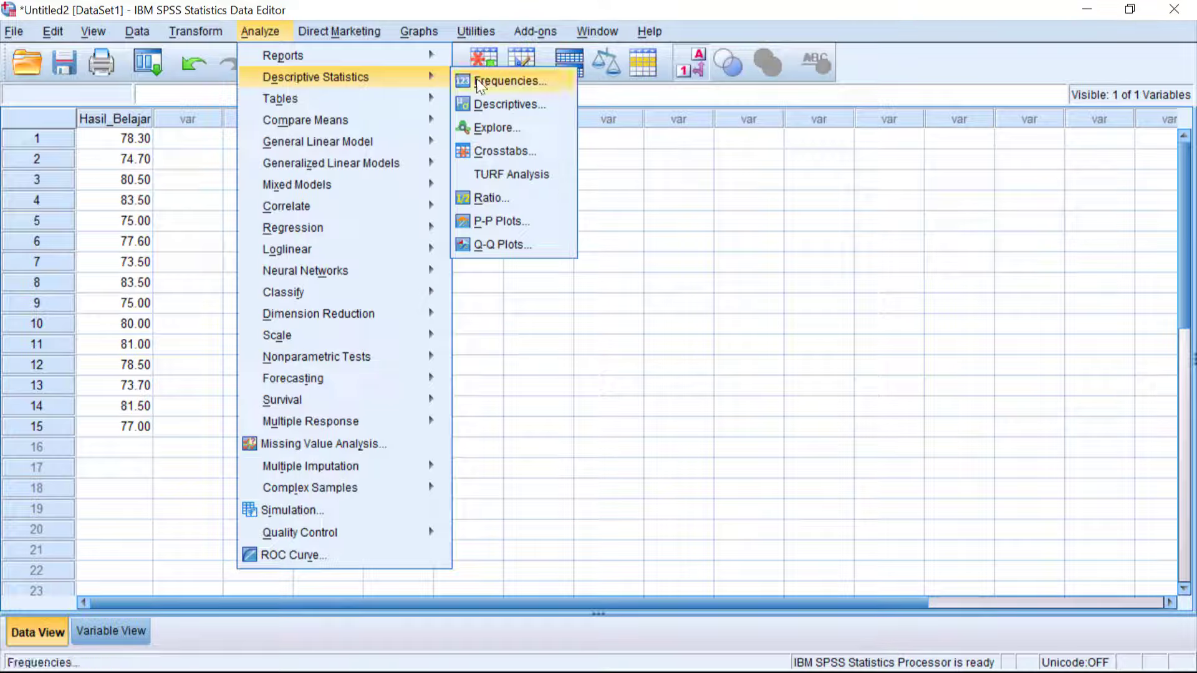
{"action": "left_click", "coordinate": [489, 129]}
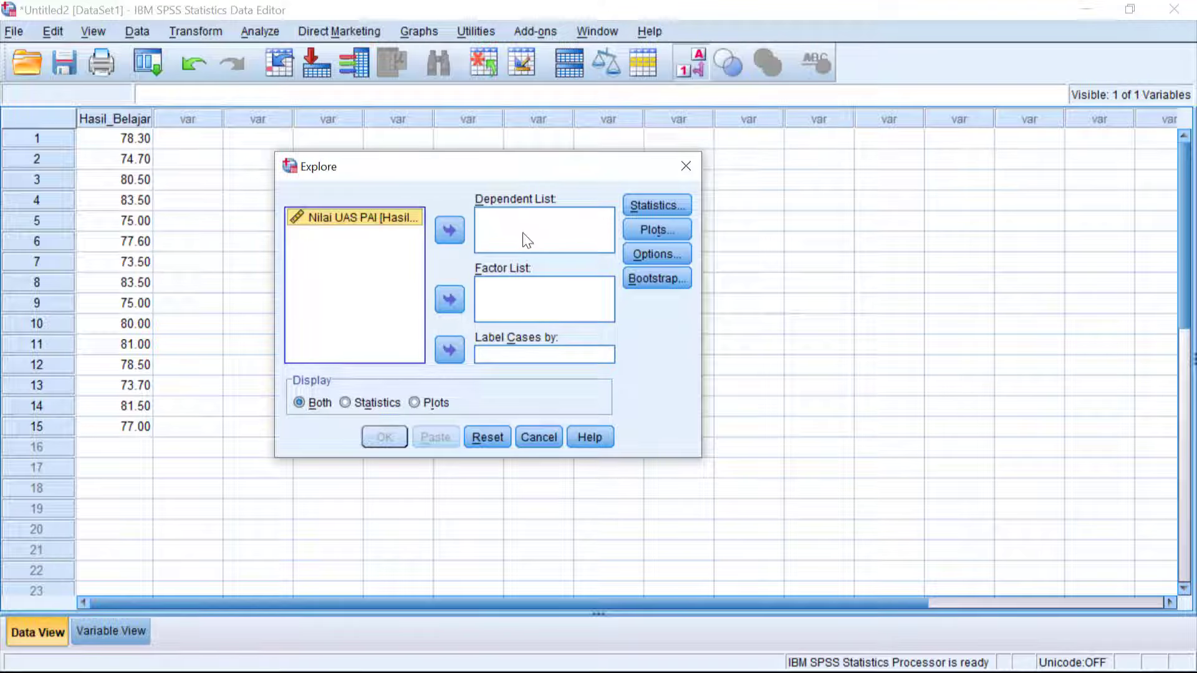
{"action": "left_click", "coordinate": [450, 230]}
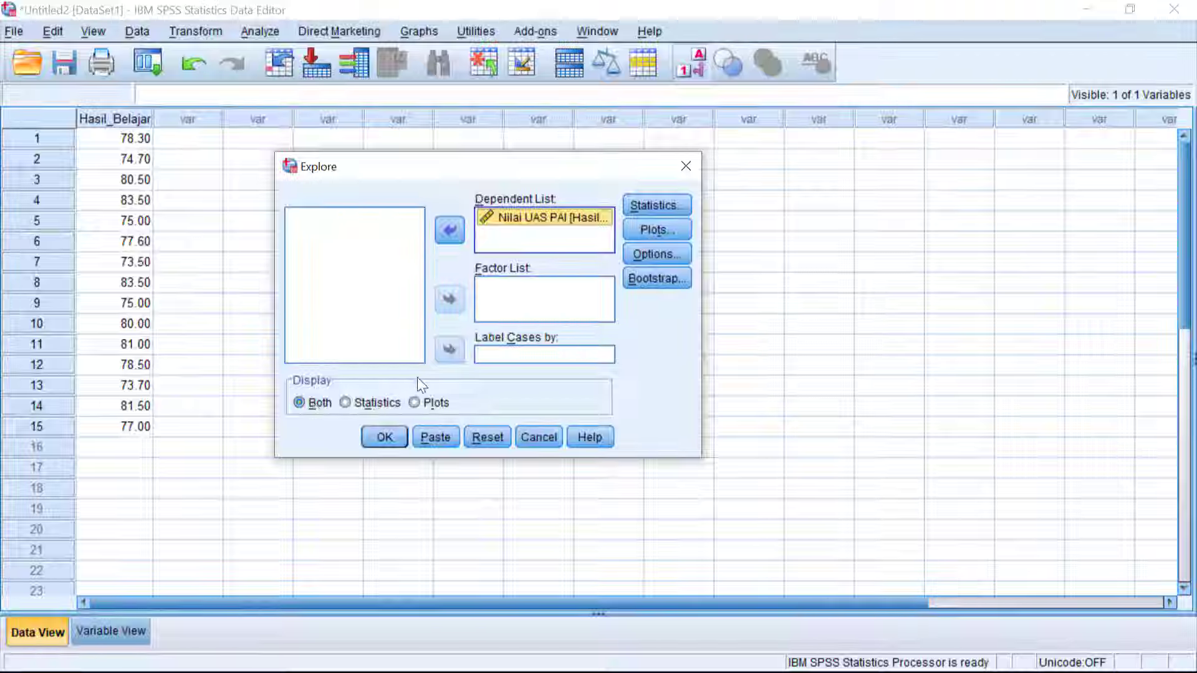
Include normality plots with tests and a histogram in the Explore plots, and run the analysis.
{"action": "left_click", "coordinate": [663, 229]}
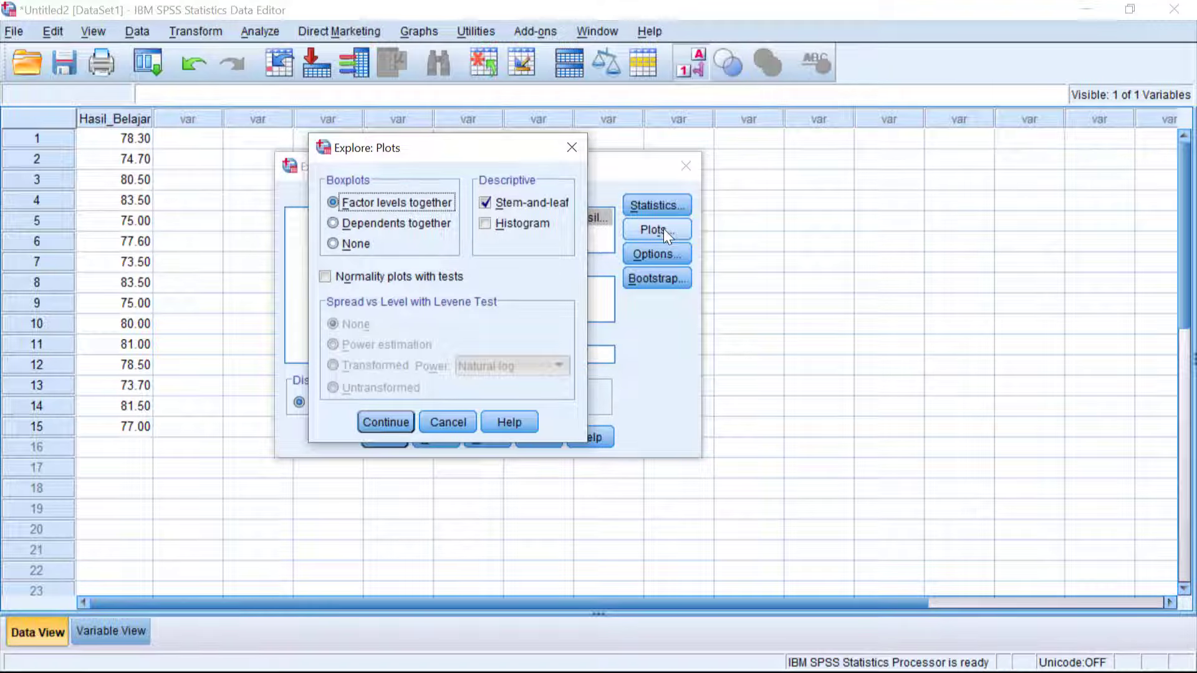
{"action": "left_click", "coordinate": [341, 279]}
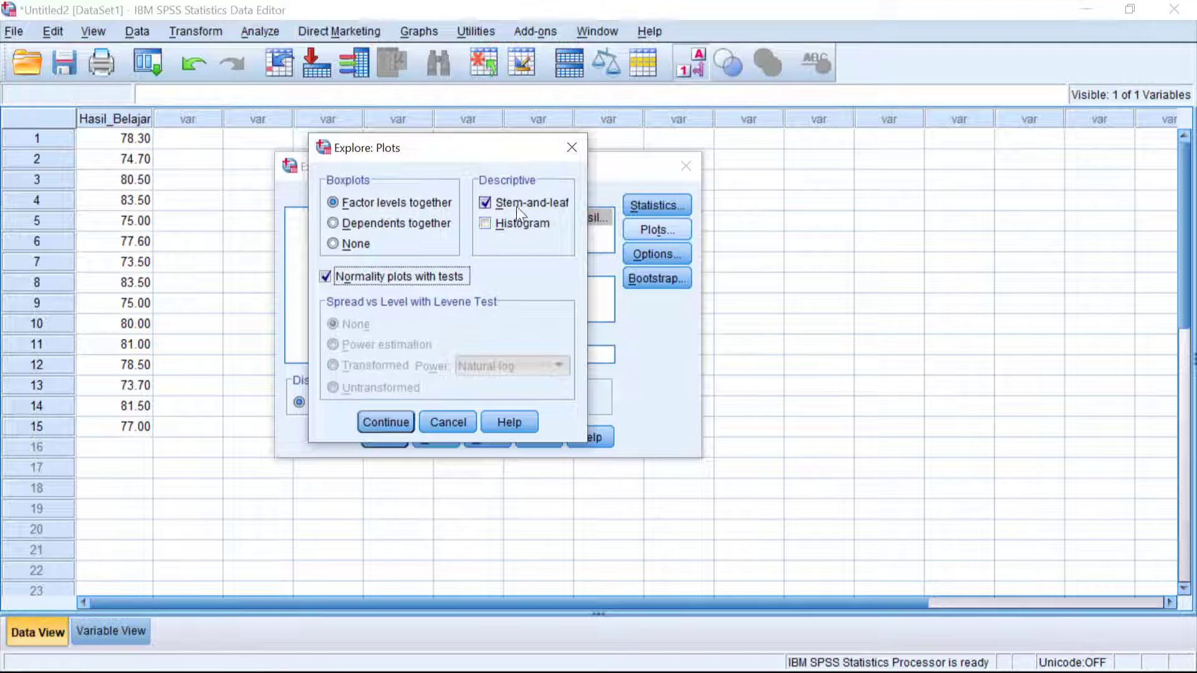
{"action": "left_click", "coordinate": [508, 226]}
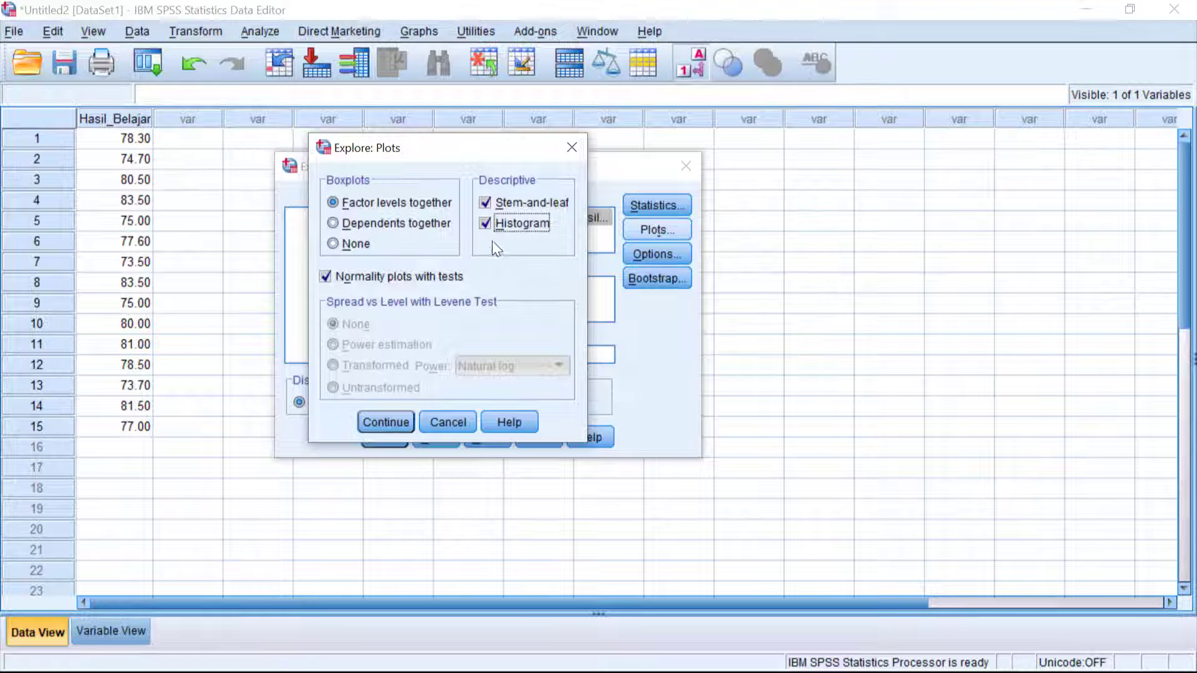
{"action": "left_click", "coordinate": [496, 224]}
{"action": "left_click", "coordinate": [504, 223]}
{"action": "left_click", "coordinate": [388, 423]}
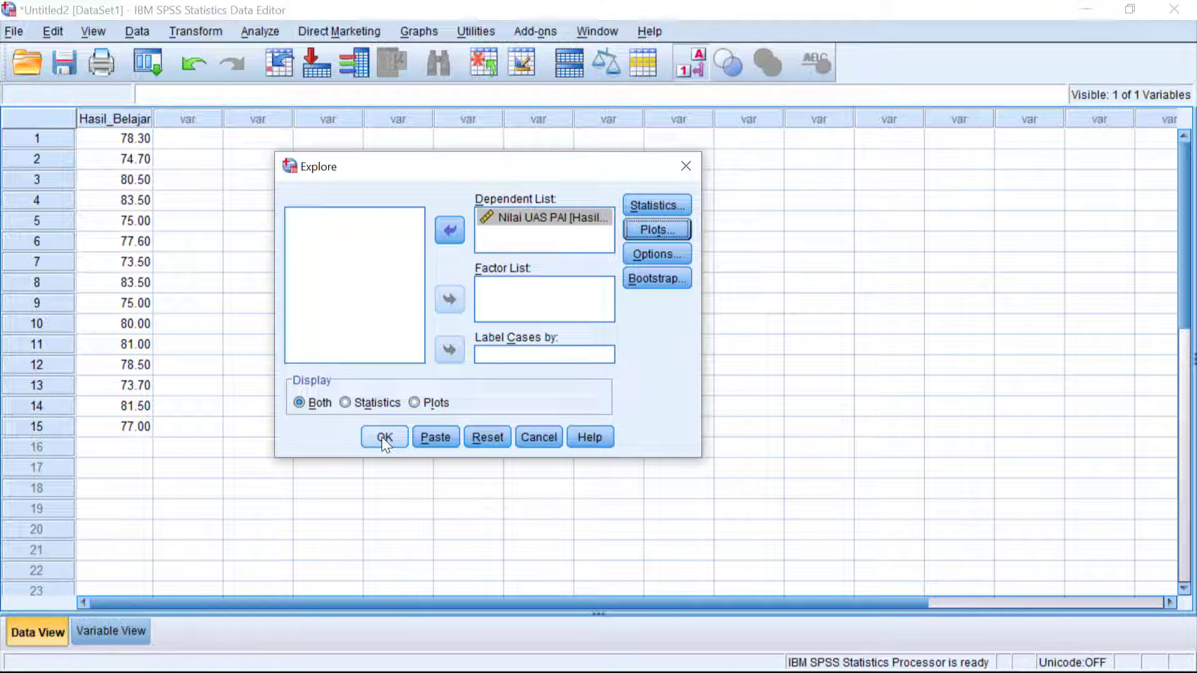
{"action": "left_click", "coordinate": [382, 436]}
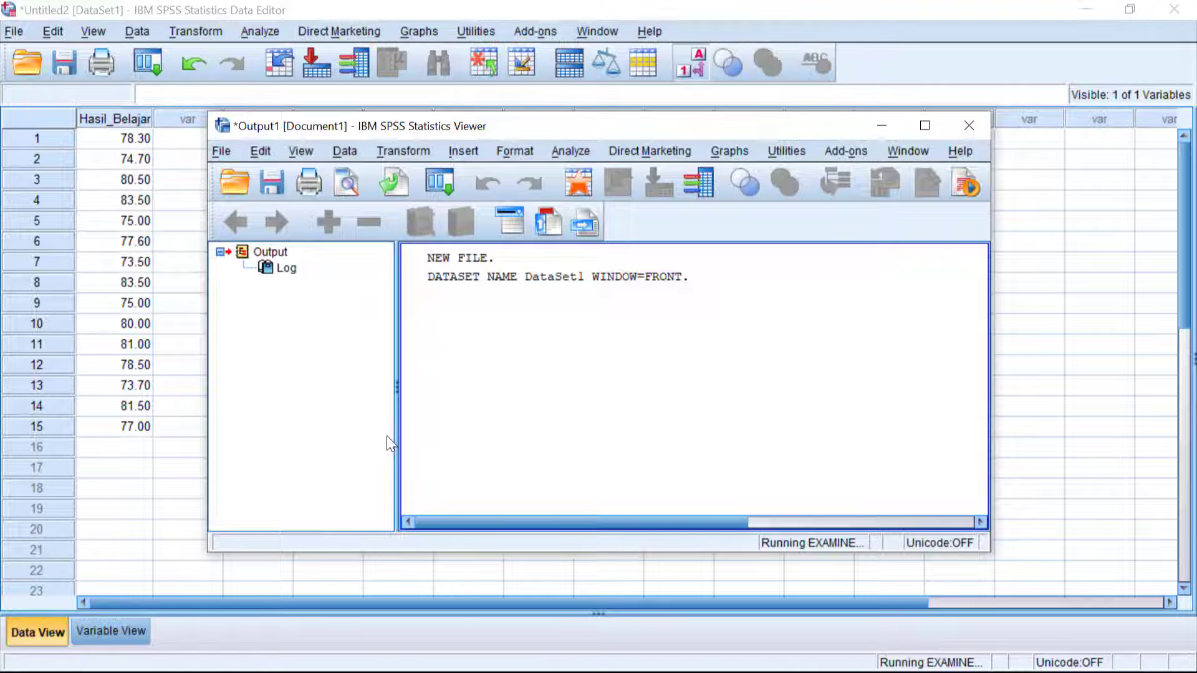
Maximize the output window and look through the Explore tables and plots, returning to the beginning of the output.
{"action": "scroll", "coordinate": [684, 355], "scroll_direction": "down", "scroll_amount": 5}
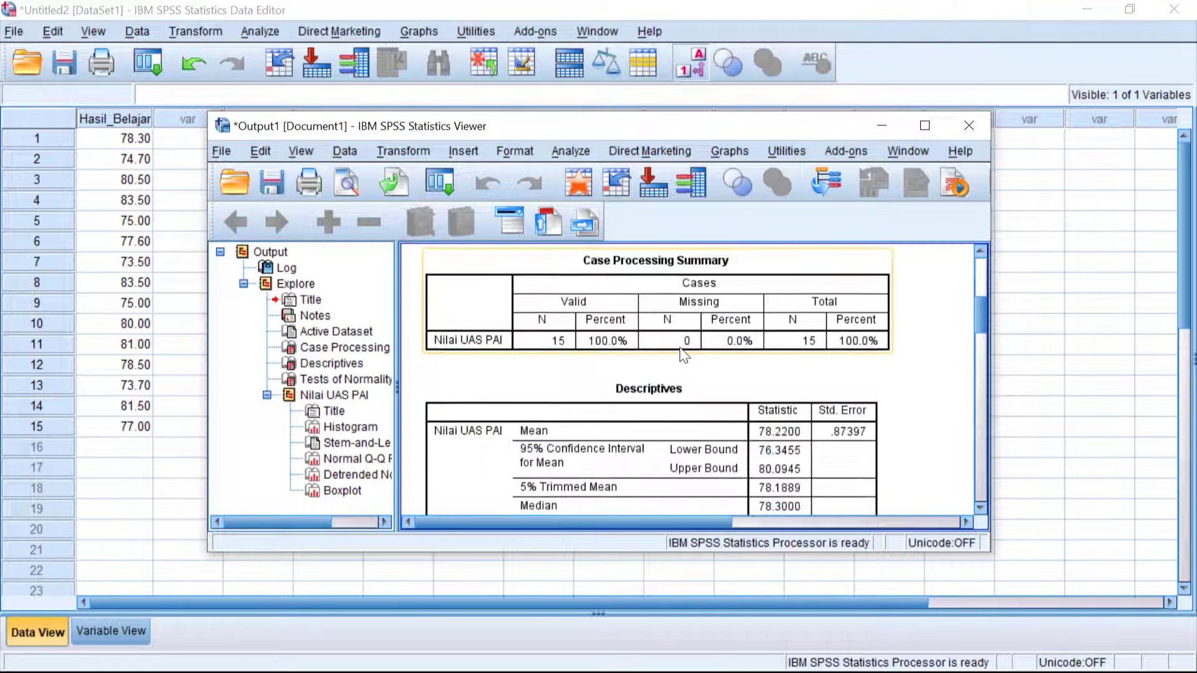
{"action": "scroll", "coordinate": [684, 355], "scroll_direction": "down", "scroll_amount": 5}
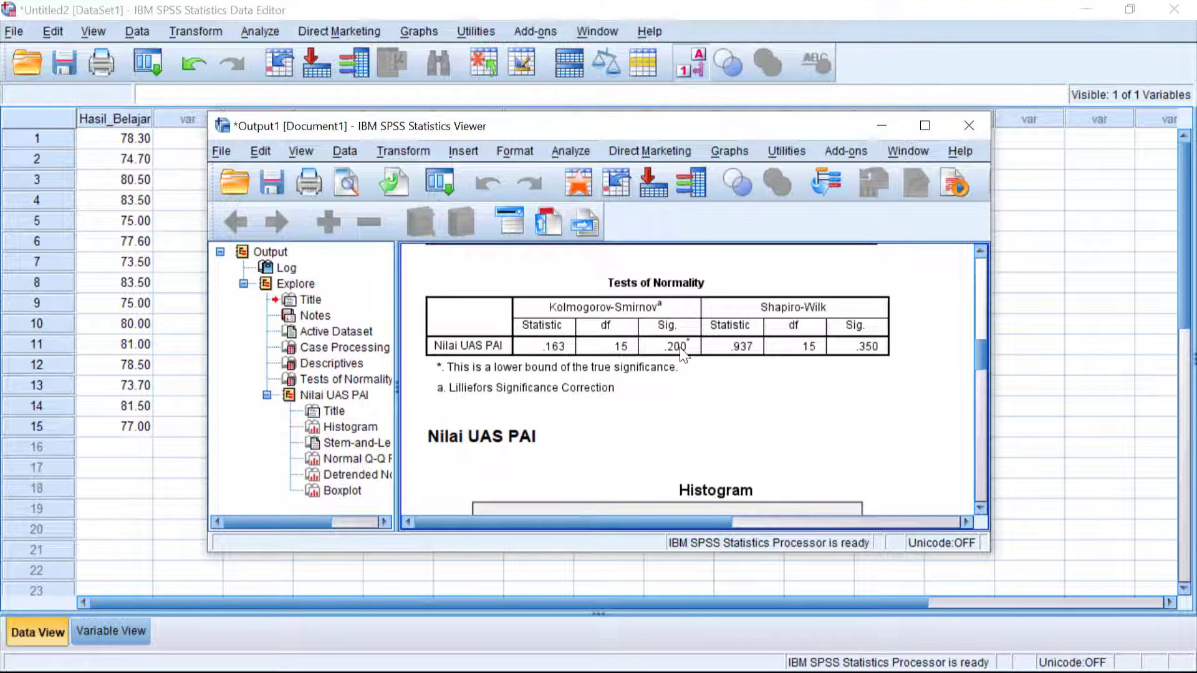
{"action": "scroll", "coordinate": [684, 355], "scroll_direction": "down", "scroll_amount": 8}
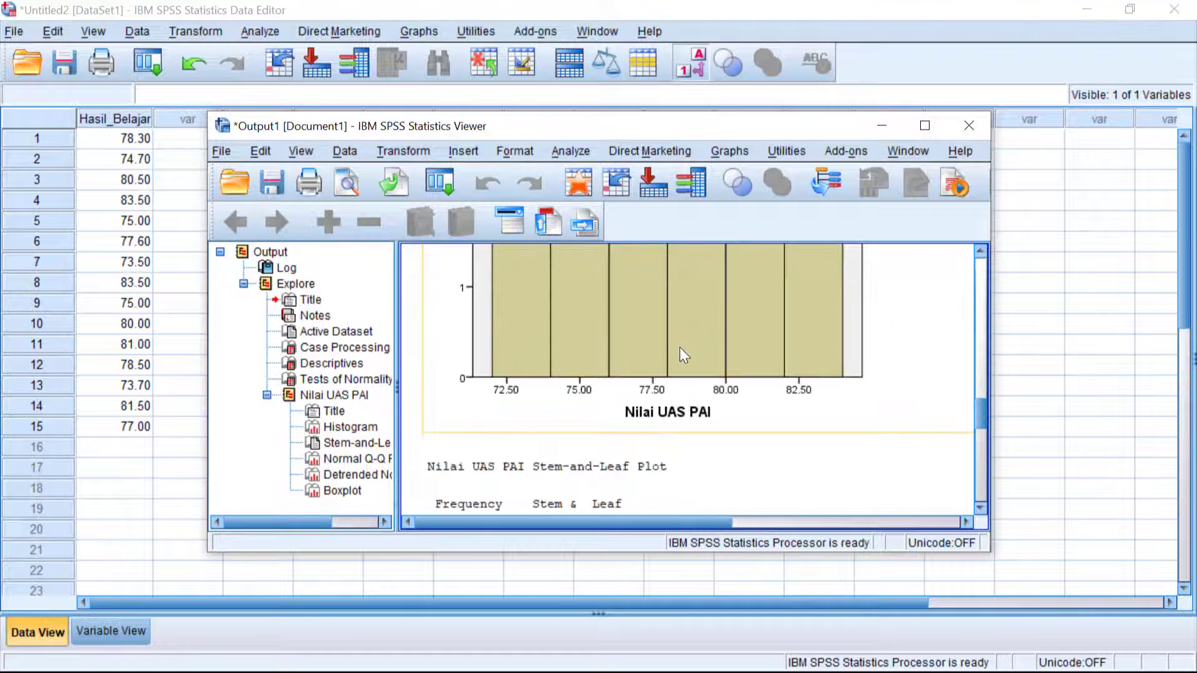
{"action": "scroll", "coordinate": [684, 355], "scroll_direction": "down", "scroll_amount": 2}
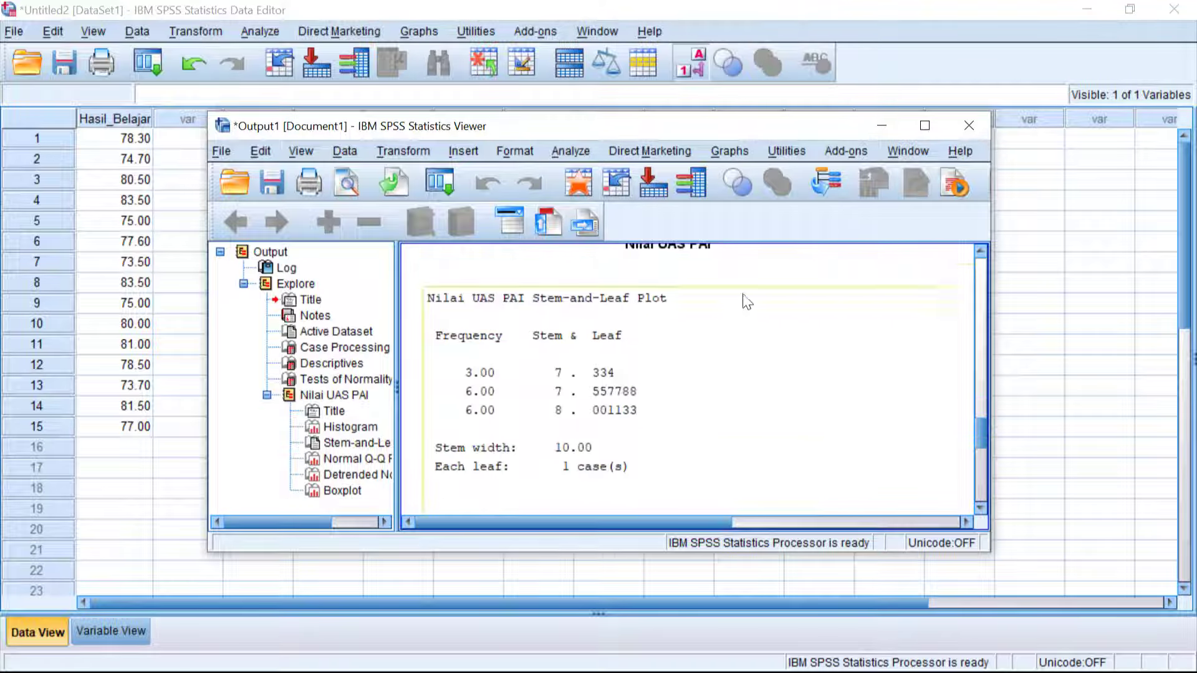
{"action": "left_click", "coordinate": [924, 126]}
{"action": "scroll", "coordinate": [692, 385], "scroll_direction": "down", "scroll_amount": 10}
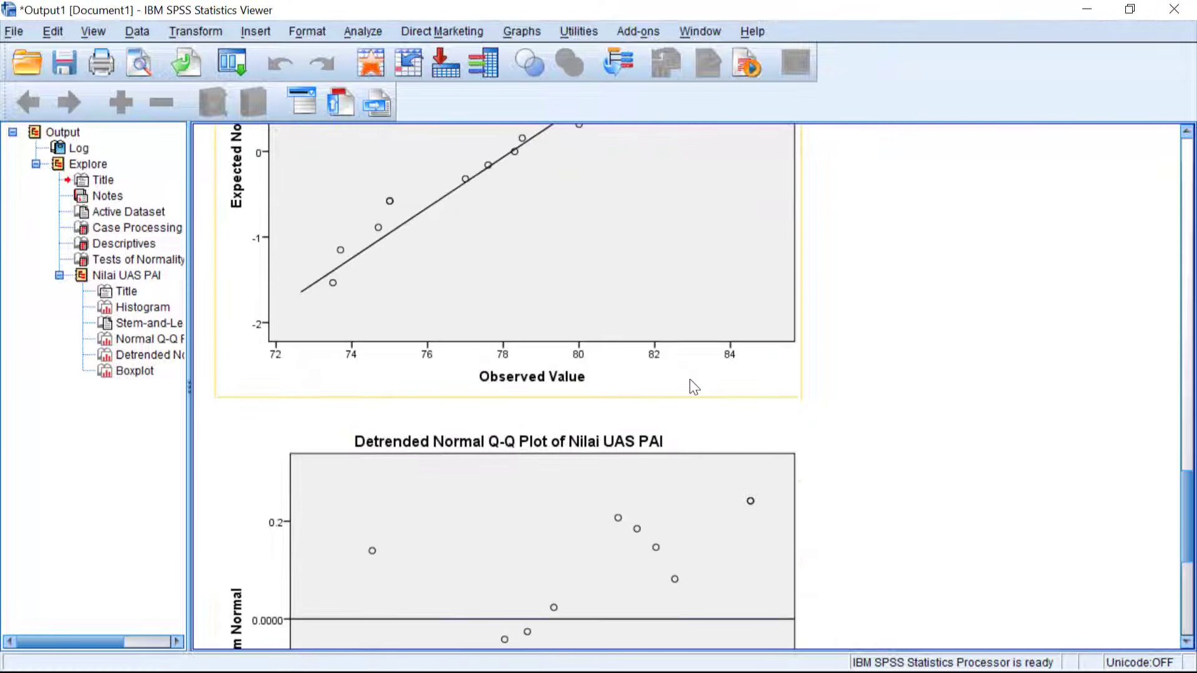
{"action": "scroll", "coordinate": [690, 386], "scroll_direction": "down", "scroll_amount": 7}
{"action": "scroll", "coordinate": [690, 386], "scroll_direction": "up", "scroll_amount": 5}
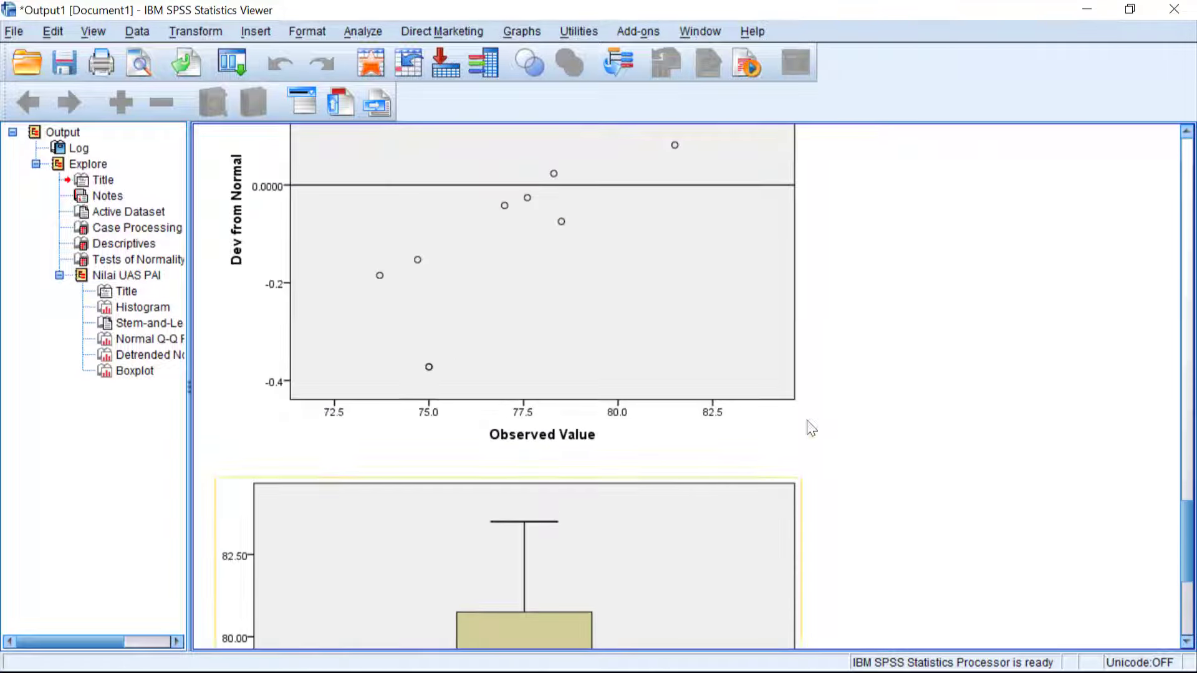
{"action": "left_click_drag", "start_coordinate": [1186, 527], "coordinate": [1072, 219]}
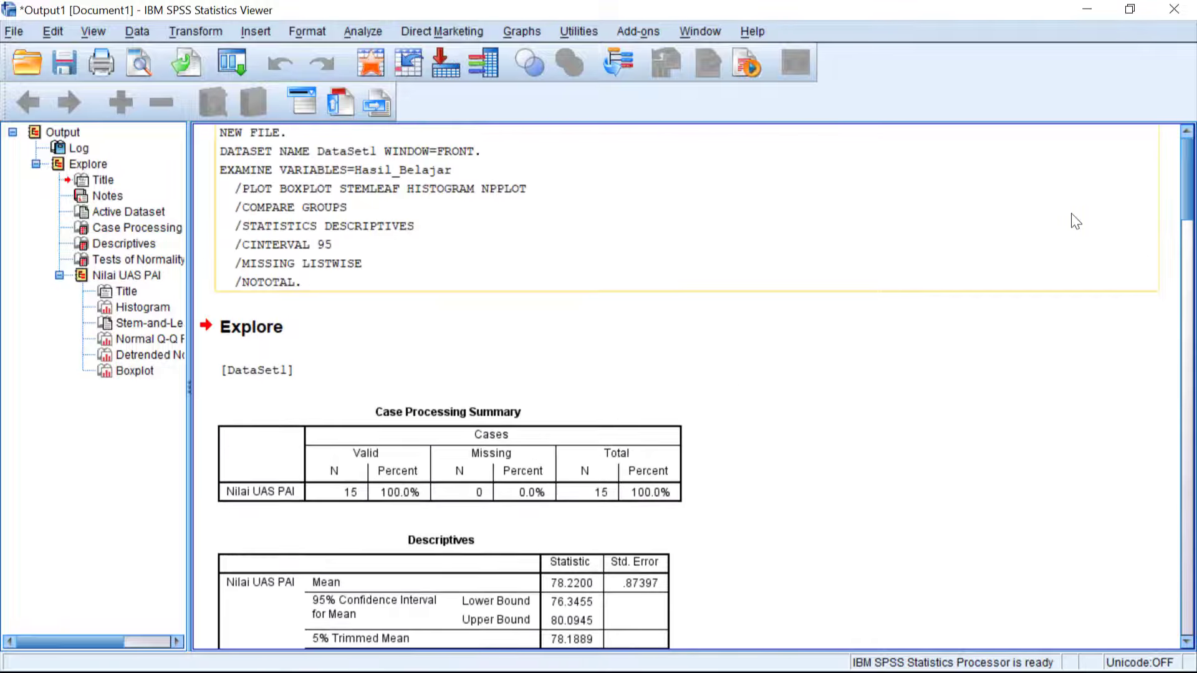
Examine the Case Processing Summary, Descriptives and Tests of Normality tables for Nilai UAS PAI.
{"action": "scroll", "coordinate": [696, 417], "scroll_direction": "down", "scroll_amount": 3}
{"action": "left_click", "coordinate": [513, 400]}
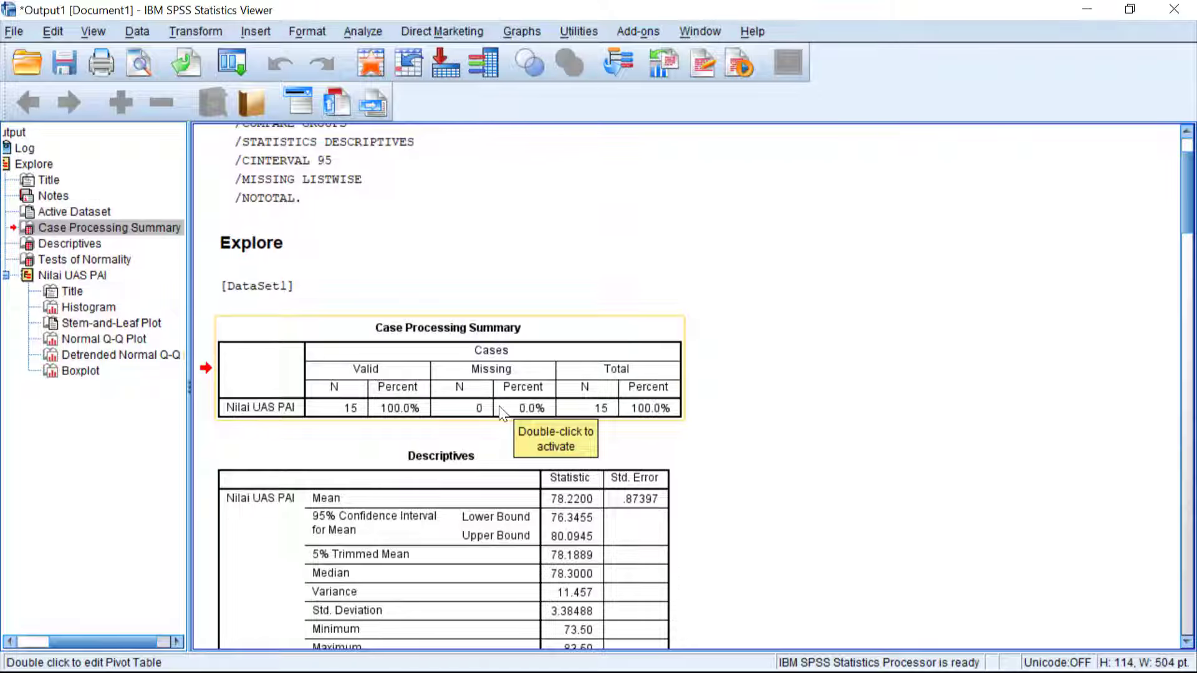
{"action": "scroll", "coordinate": [504, 415], "scroll_direction": "down", "scroll_amount": 3}
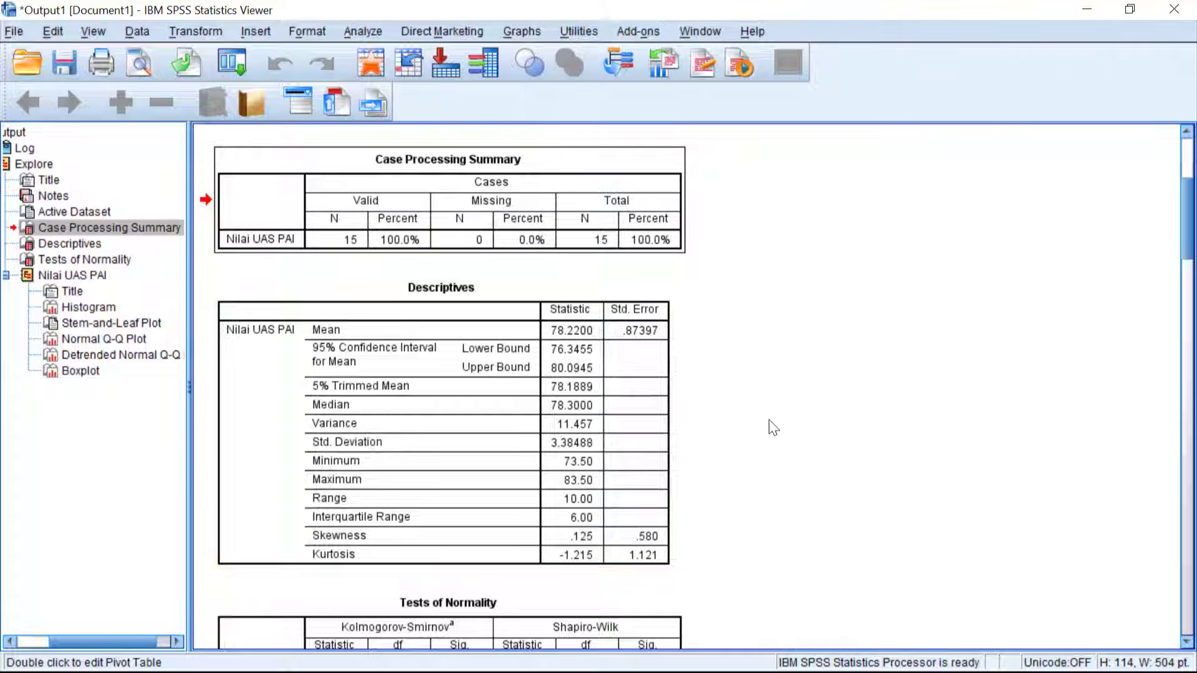
{"action": "scroll", "coordinate": [826, 447], "scroll_direction": "down", "scroll_amount": 6}
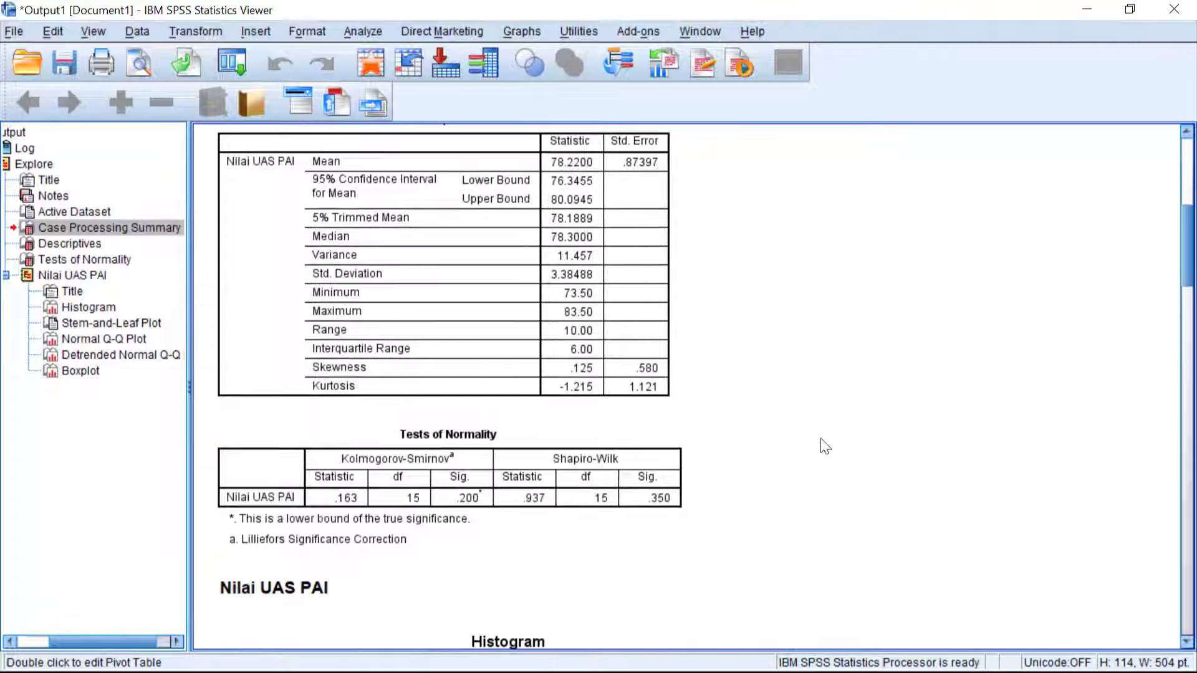
{"action": "scroll", "coordinate": [826, 447], "scroll_direction": "down", "scroll_amount": 3}
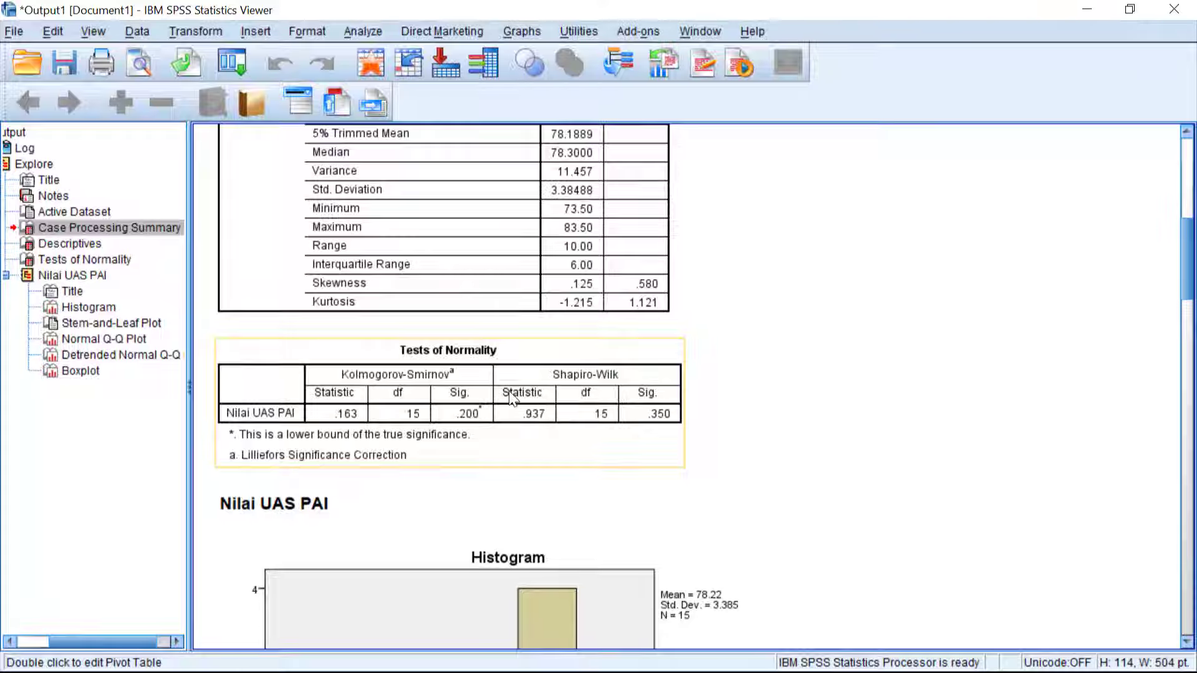
{"action": "left_click", "coordinate": [492, 405]}
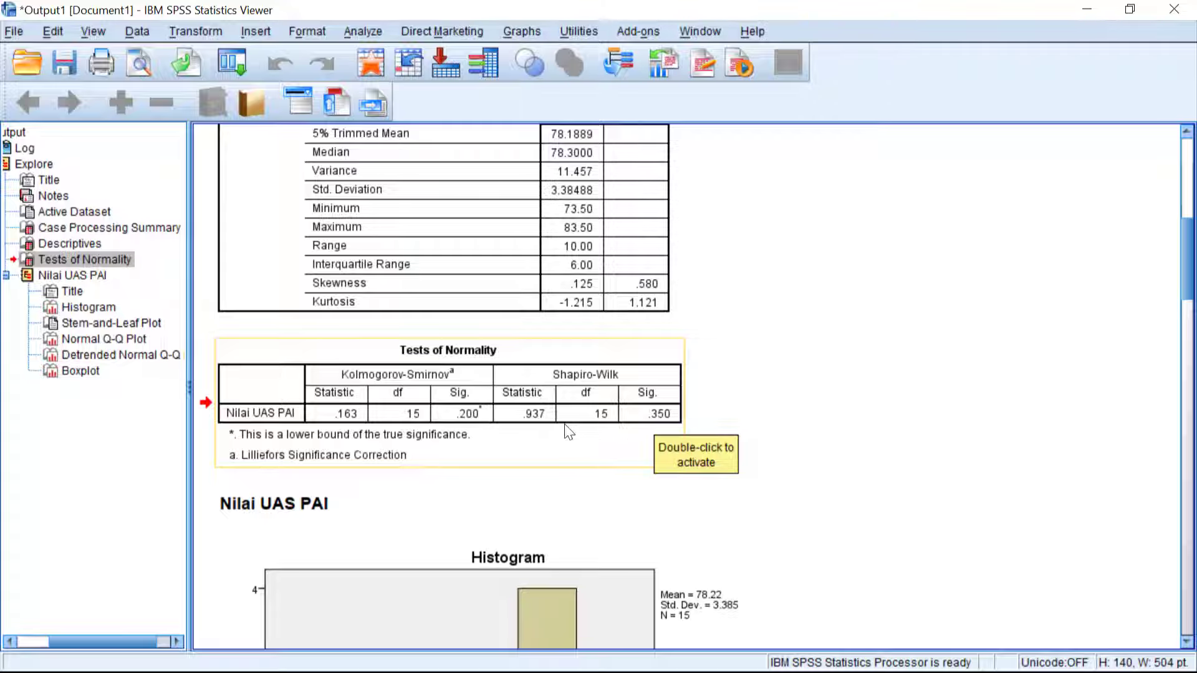
Examine the Nilai UAS PAI histogram and the plots that follow it in the output.
{"action": "scroll", "coordinate": [565, 426], "scroll_direction": "down", "scroll_amount": 3}
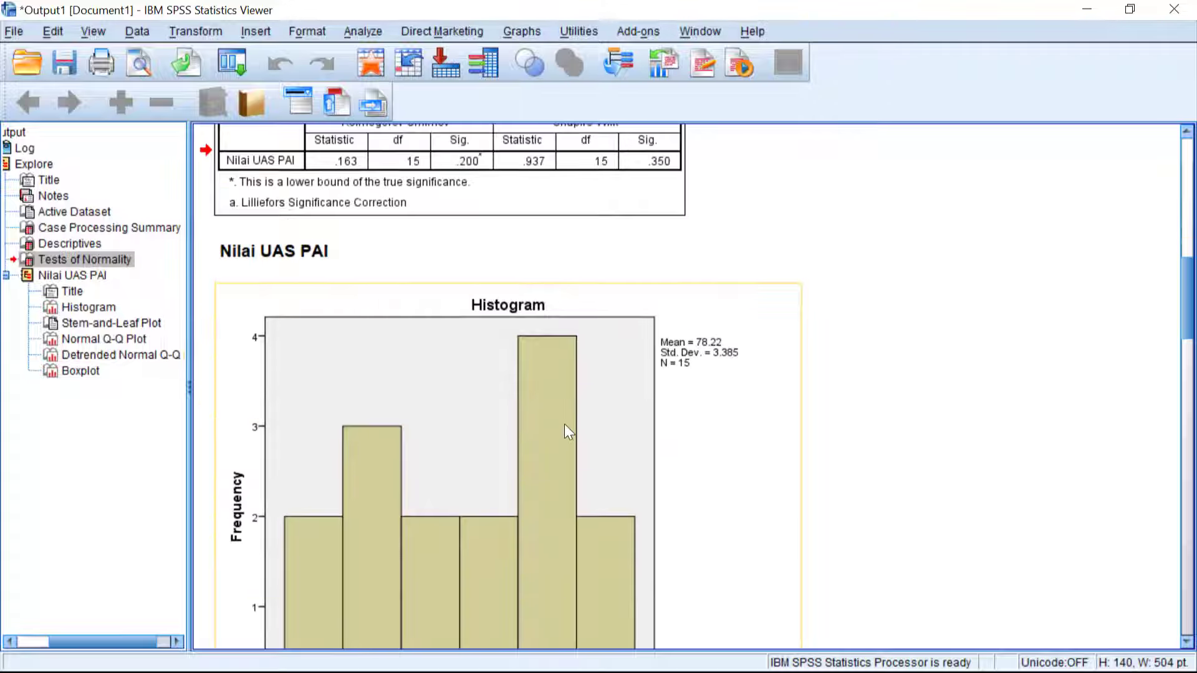
{"action": "scroll", "coordinate": [564, 426], "scroll_direction": "up", "scroll_amount": 1}
{"action": "scroll", "coordinate": [565, 426], "scroll_direction": "down", "scroll_amount": 6}
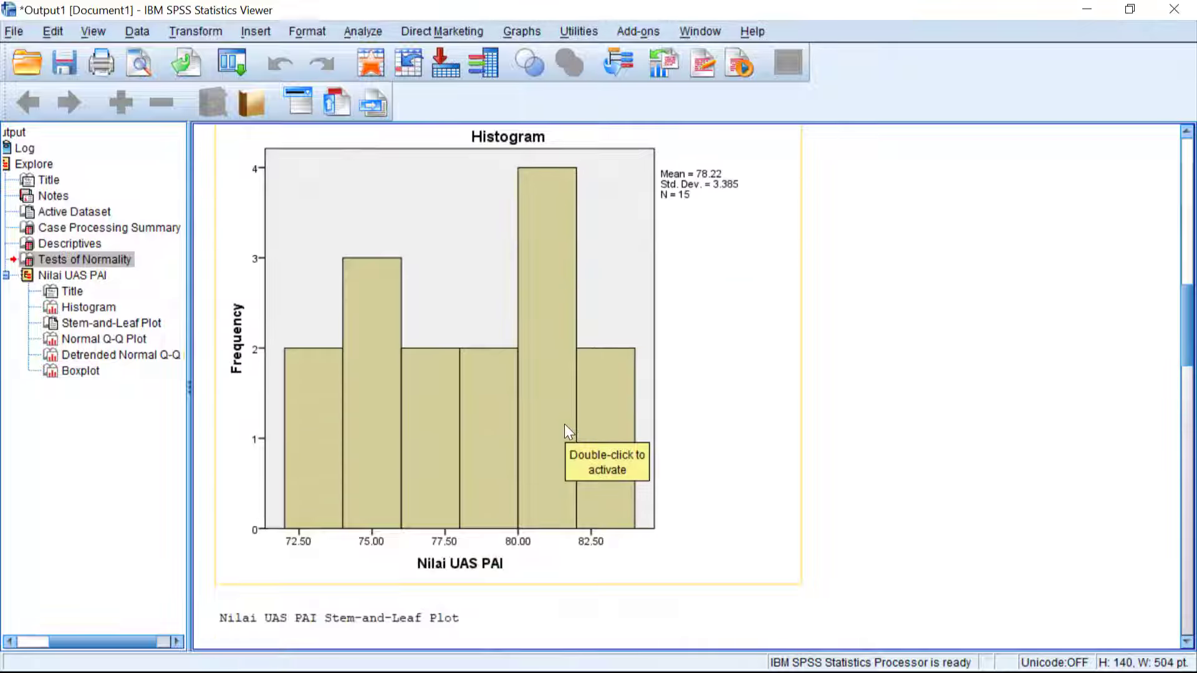
{"action": "scroll", "coordinate": [564, 424], "scroll_direction": "down", "scroll_amount": 2}
{"action": "scroll", "coordinate": [563, 424], "scroll_direction": "up", "scroll_amount": 3}
{"action": "scroll", "coordinate": [563, 421], "scroll_direction": "down", "scroll_amount": 6}
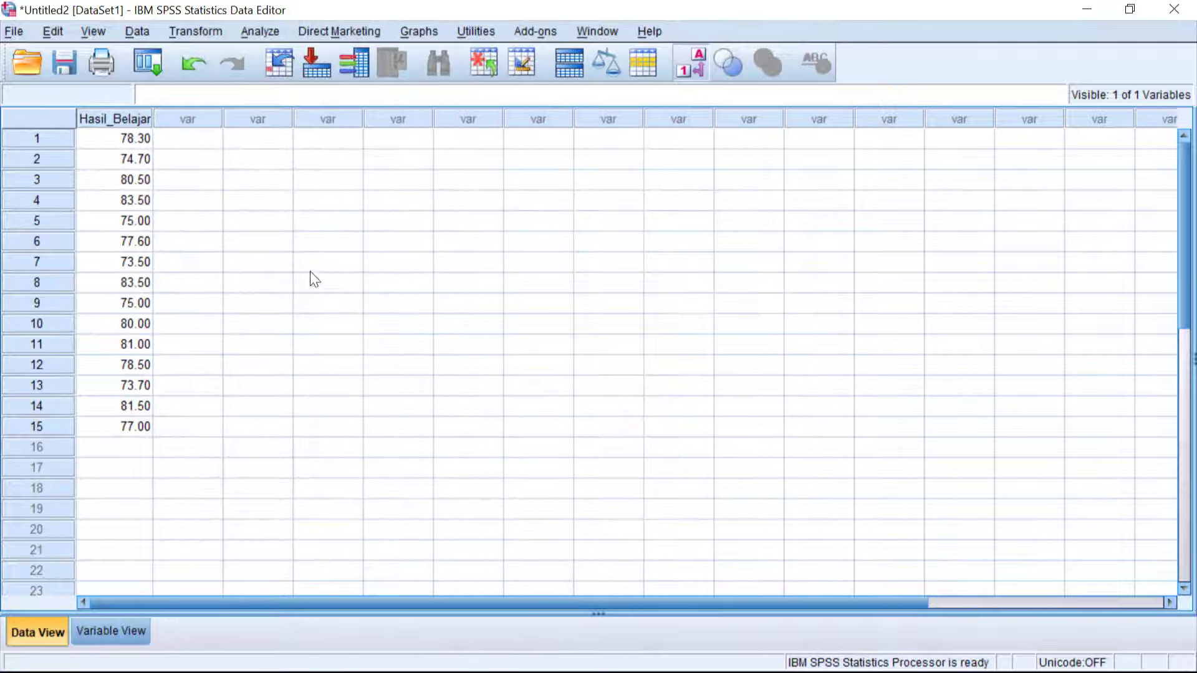
Start a One-Sample T Test from the data editor with Nilai UAS PAI as the test variable.
{"action": "left_click", "coordinate": [300, 266]}
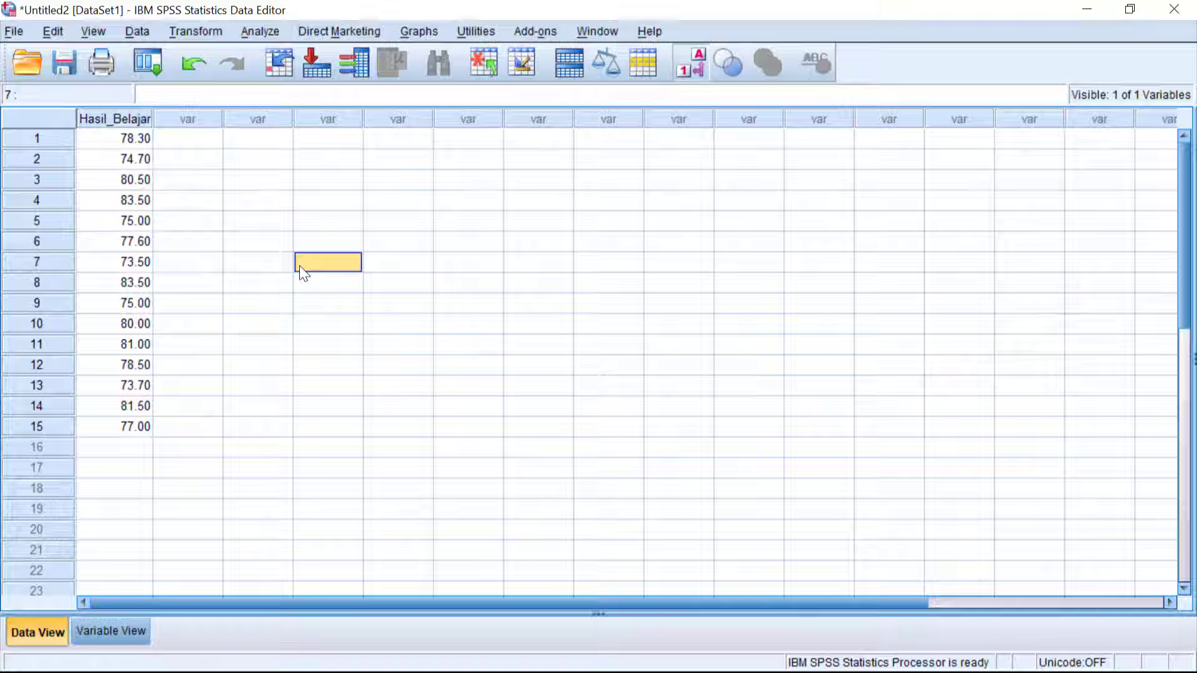
{"action": "left_click", "coordinate": [248, 34]}
{"action": "mouse_move", "coordinate": [304, 124]}
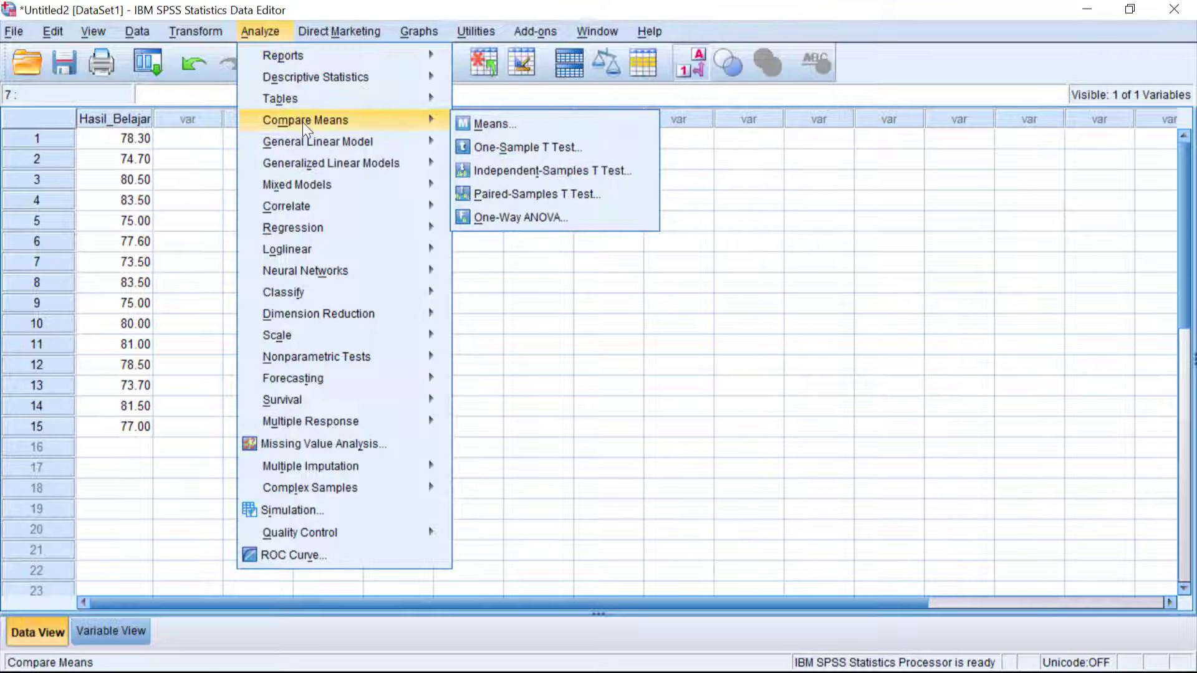
{"action": "left_click", "coordinate": [490, 149]}
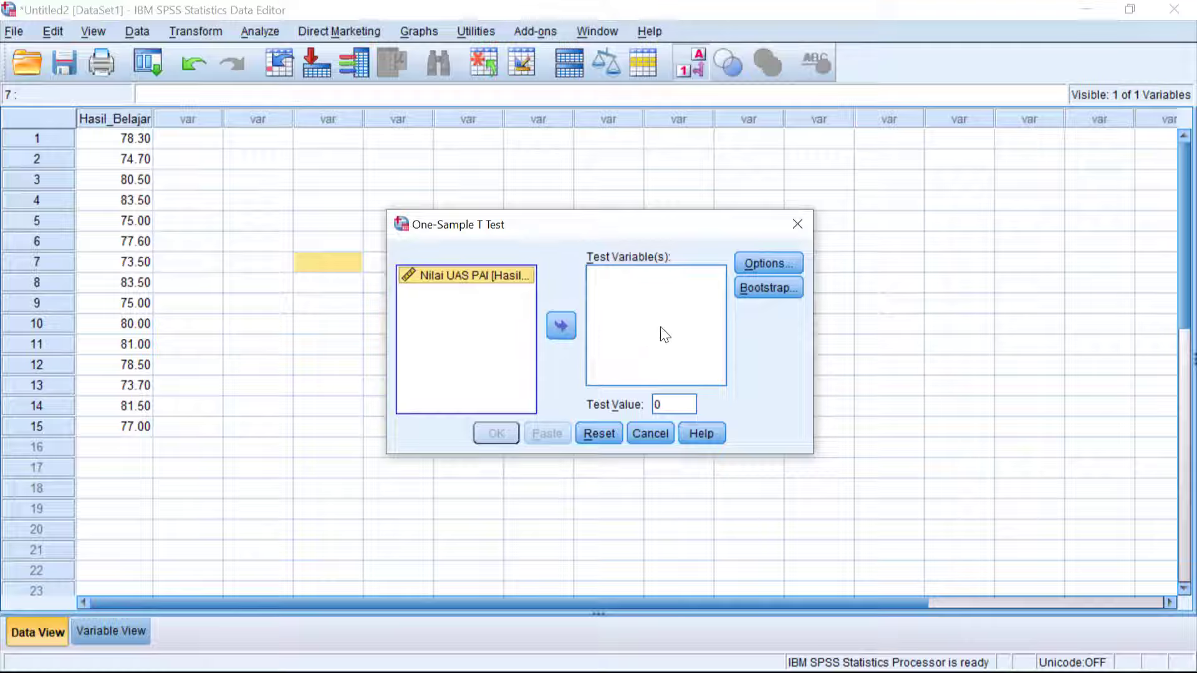
{"action": "left_click", "coordinate": [559, 328]}
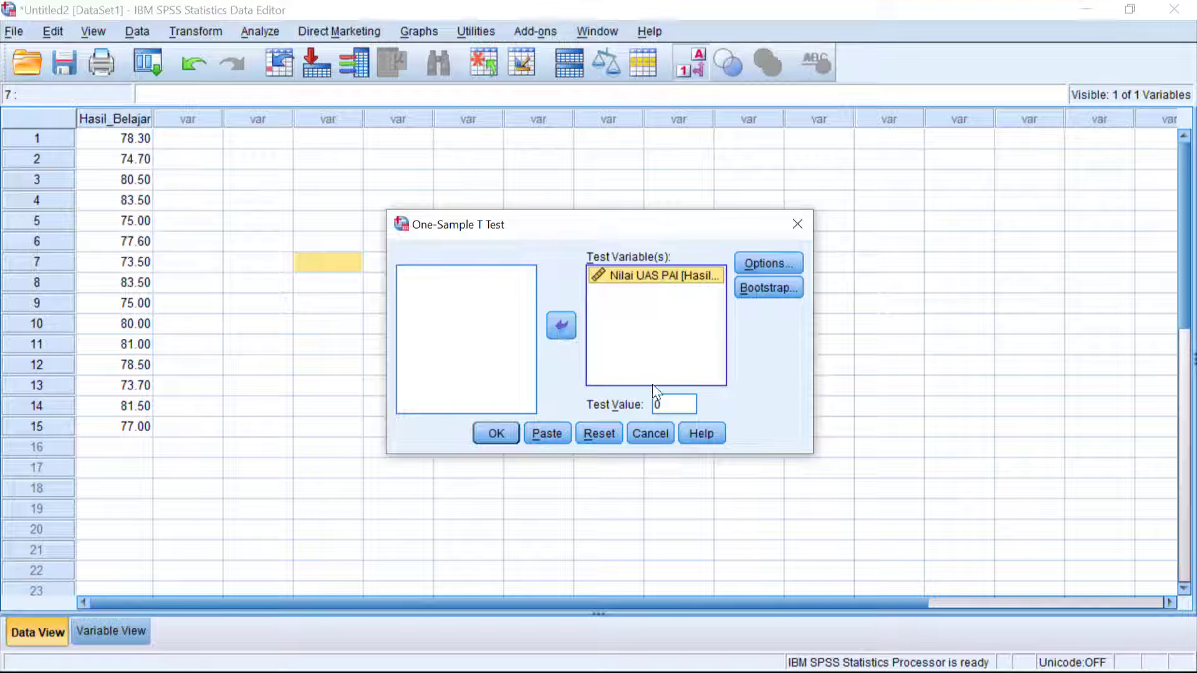
Check the KKM in the Excel problem text, set the test value to 75, and run the one-sample t test.
{"action": "left_click", "coordinate": [659, 404]}
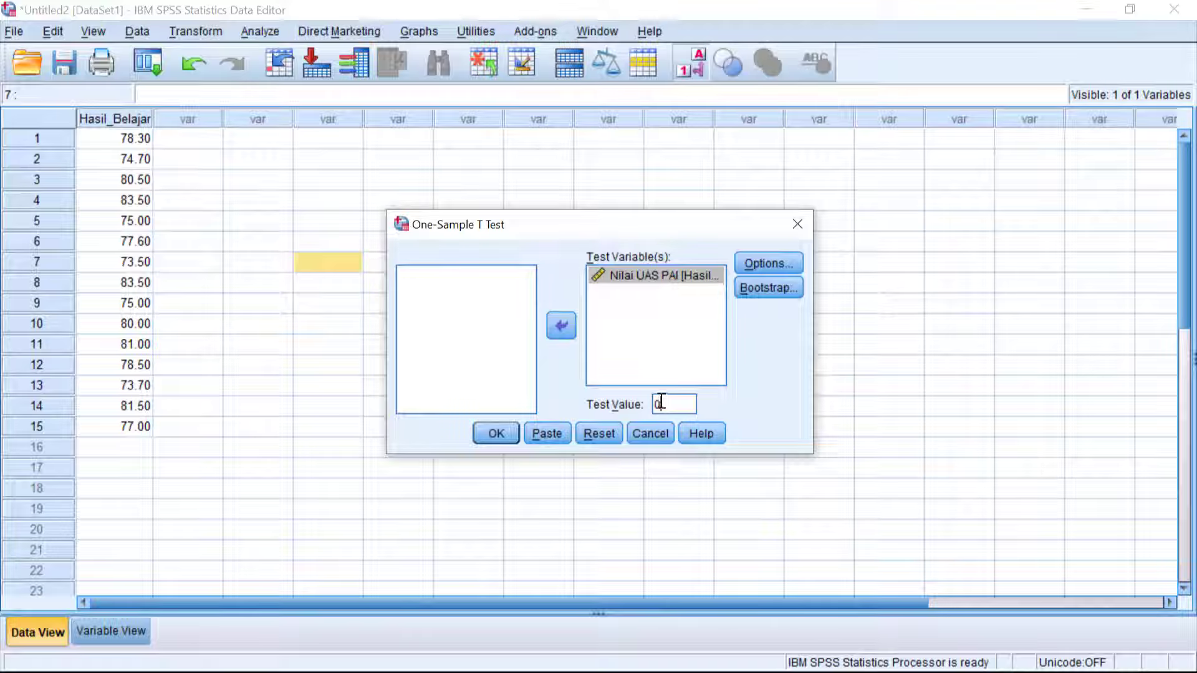
{"action": "double_click", "coordinate": [662, 403]}
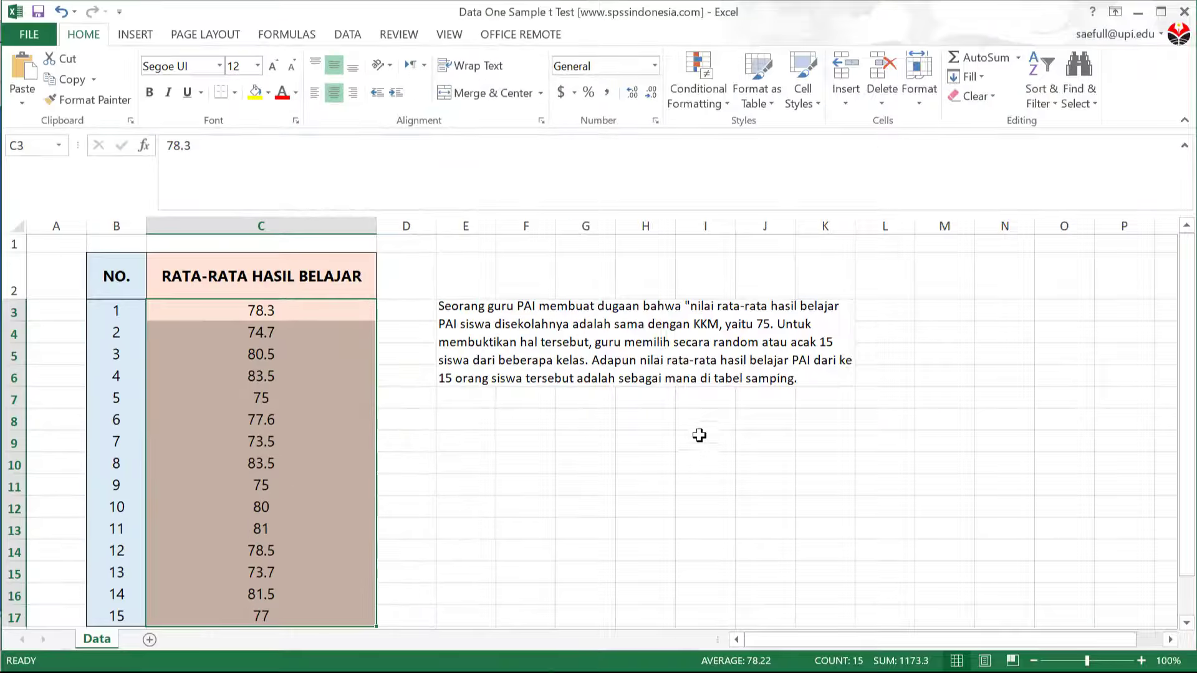
{"action": "left_click", "coordinate": [717, 367]}
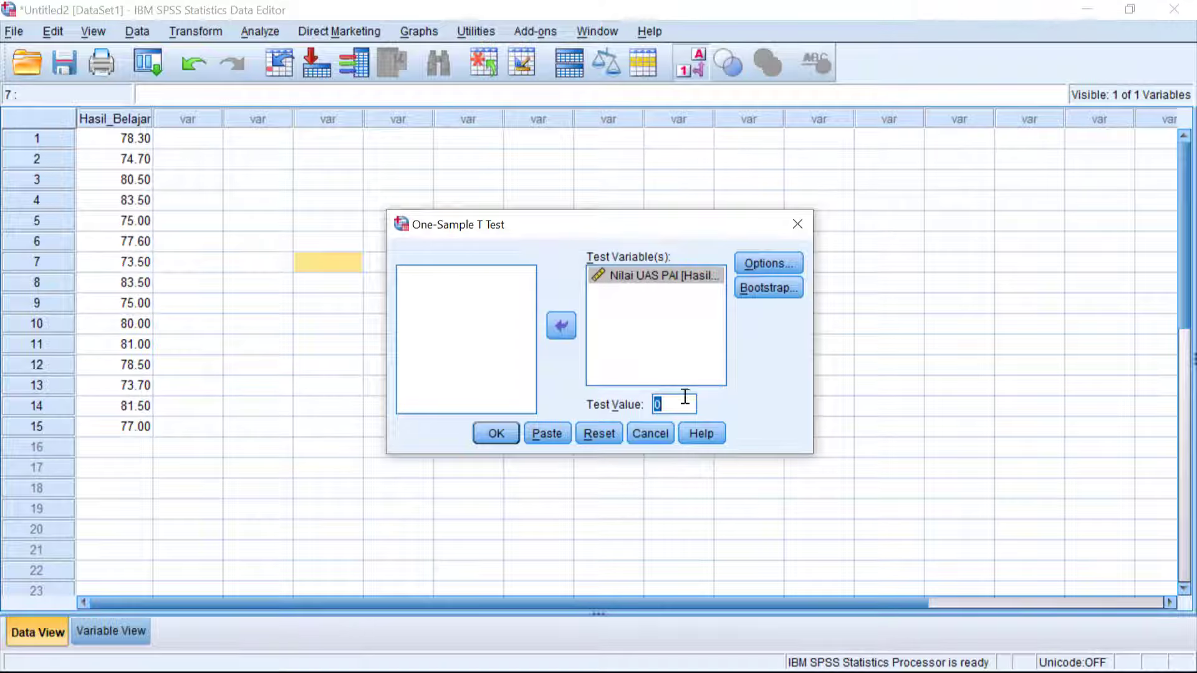
{"action": "type", "text": "75"}
{"action": "left_click", "coordinate": [501, 433]}
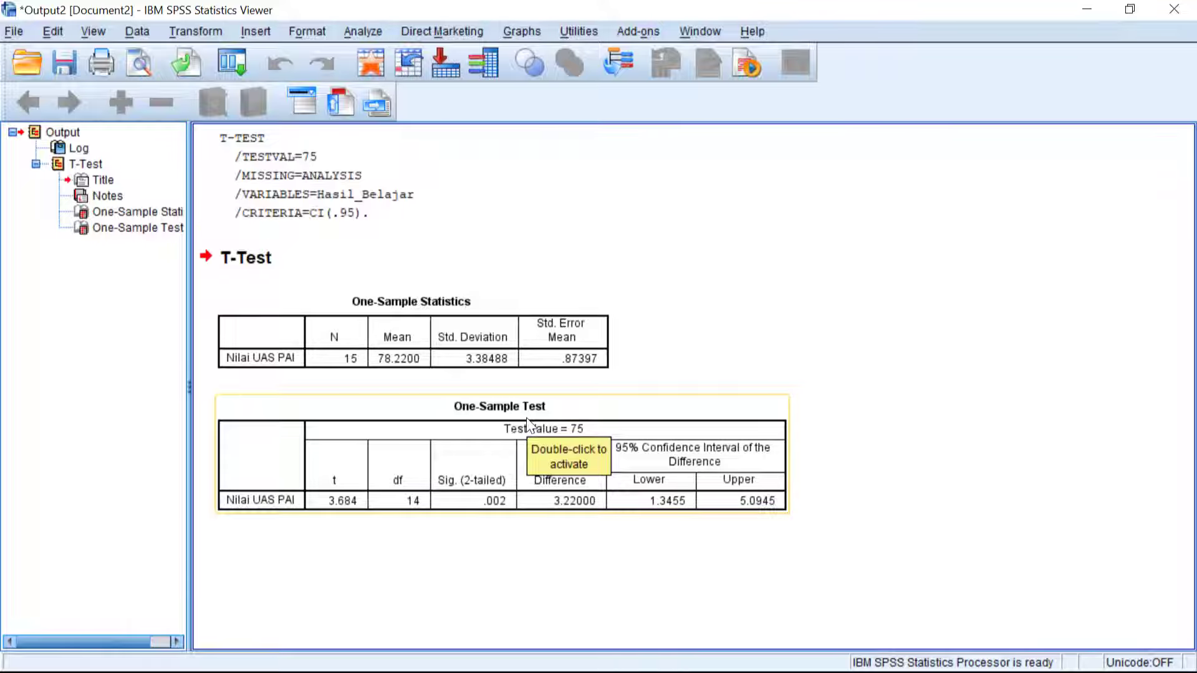
Examine the One-Sample Statistics and One-Sample Test tables in the t-test output.
{"action": "left_click", "coordinate": [452, 344]}
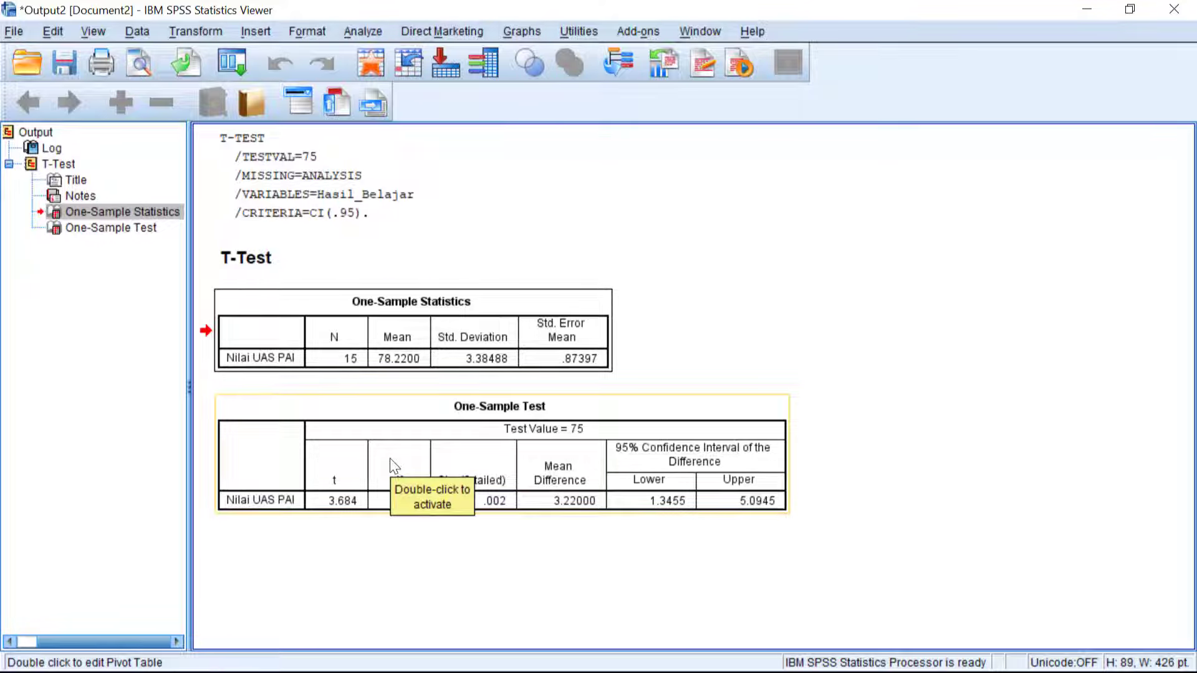
{"action": "left_click", "coordinate": [619, 461]}
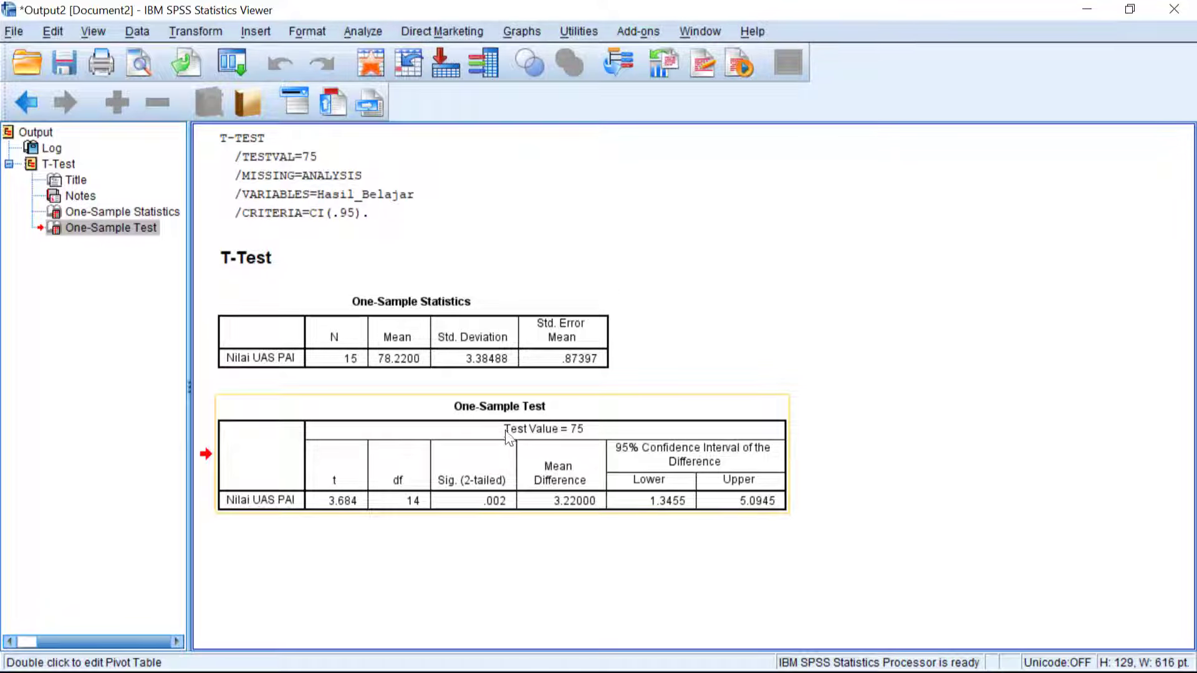